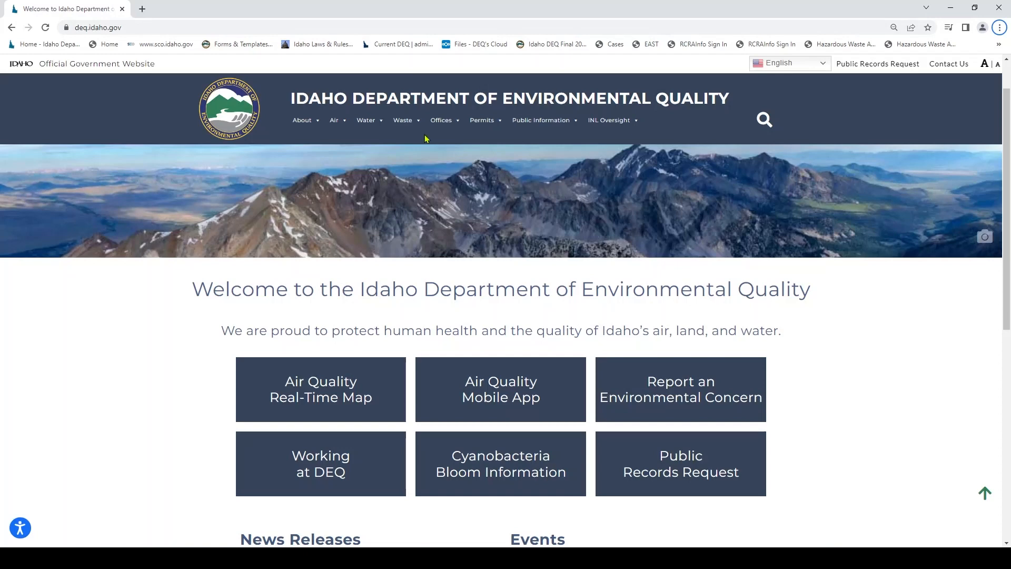
Open the EPA ID and Tracking Hazardous Waste page and show its Hazardous Waste Reporting section.
{"action": "mouse_move", "coordinate": [396, 120]}
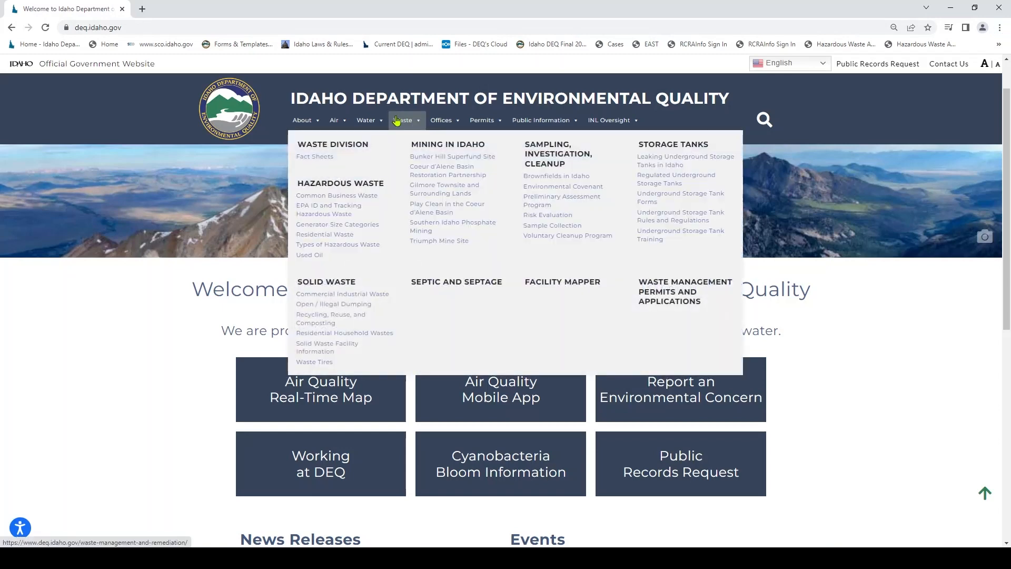
{"action": "left_click", "coordinate": [352, 211]}
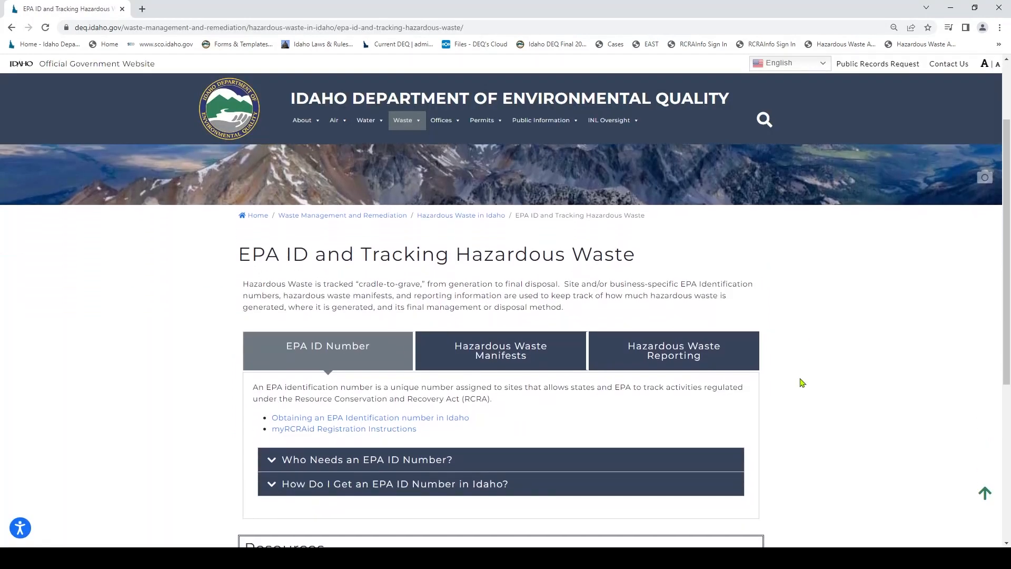
{"action": "left_click", "coordinate": [682, 353]}
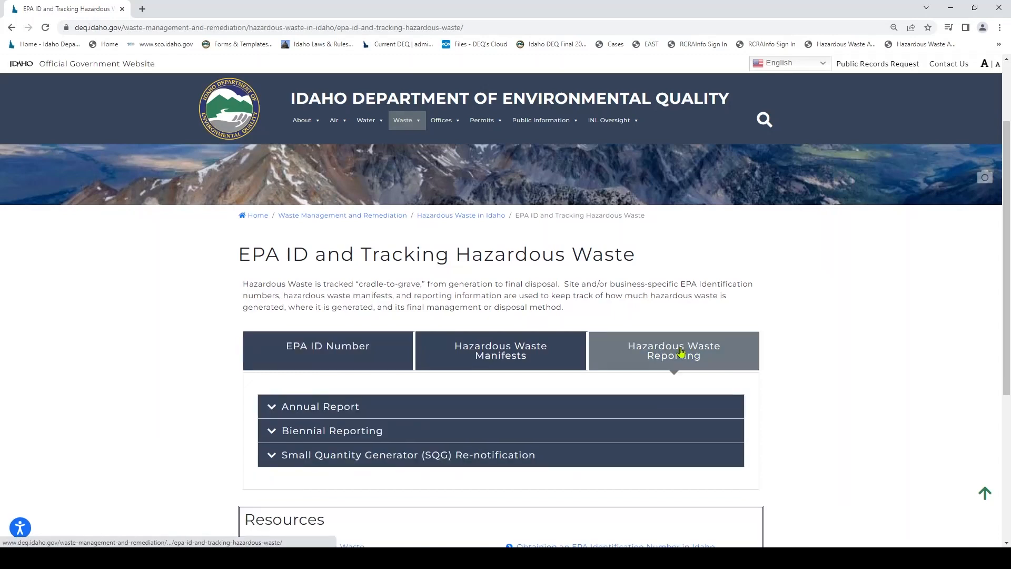
Expand the Annual Report section and open the hazardous waste annual reporting application.
{"action": "scroll", "coordinate": [158, 323], "scroll_direction": "down", "scroll_amount": 2}
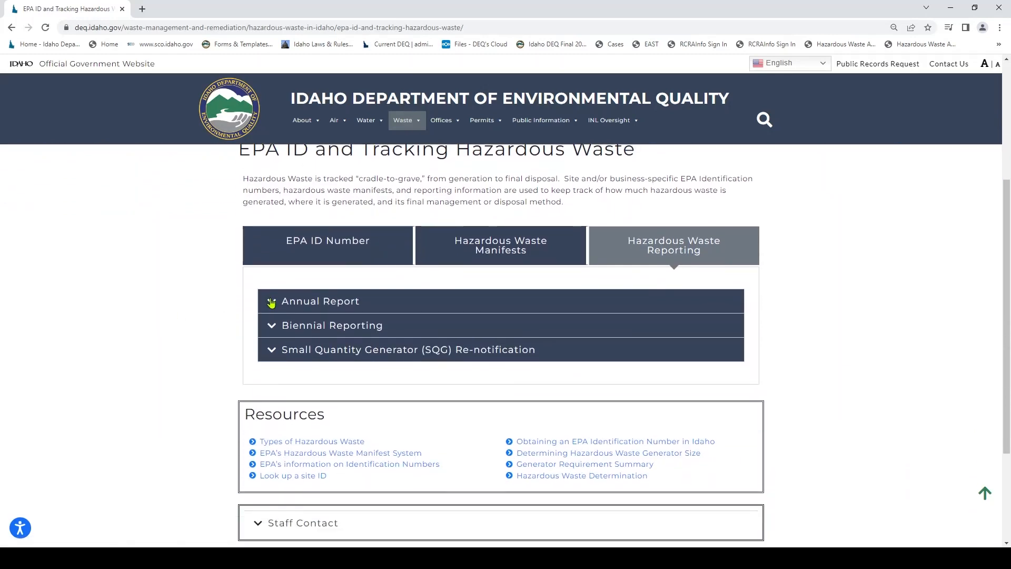
{"action": "left_click", "coordinate": [272, 302]}
{"action": "scroll", "coordinate": [198, 316], "scroll_direction": "down", "scroll_amount": 2}
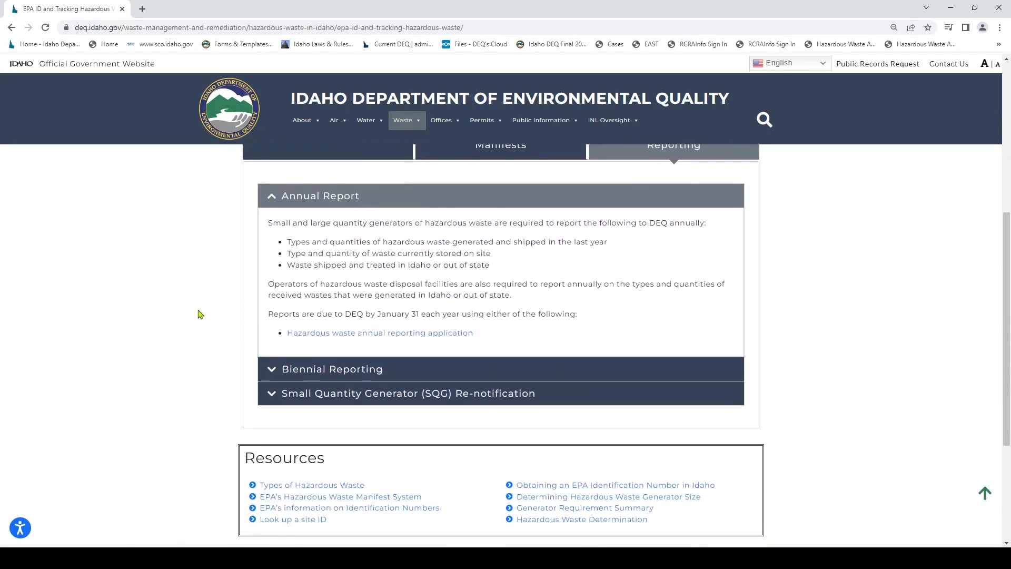
{"action": "left_click", "coordinate": [320, 333]}
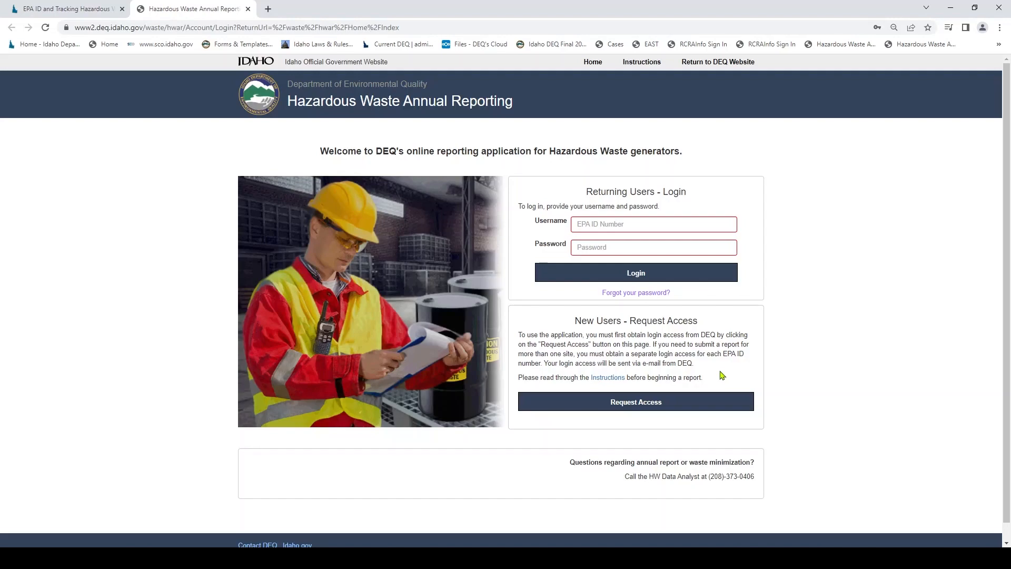
Read the reporting instructions and submit an access request with the facility name, EPA ID, address and contact details.
{"action": "left_click", "coordinate": [620, 381]}
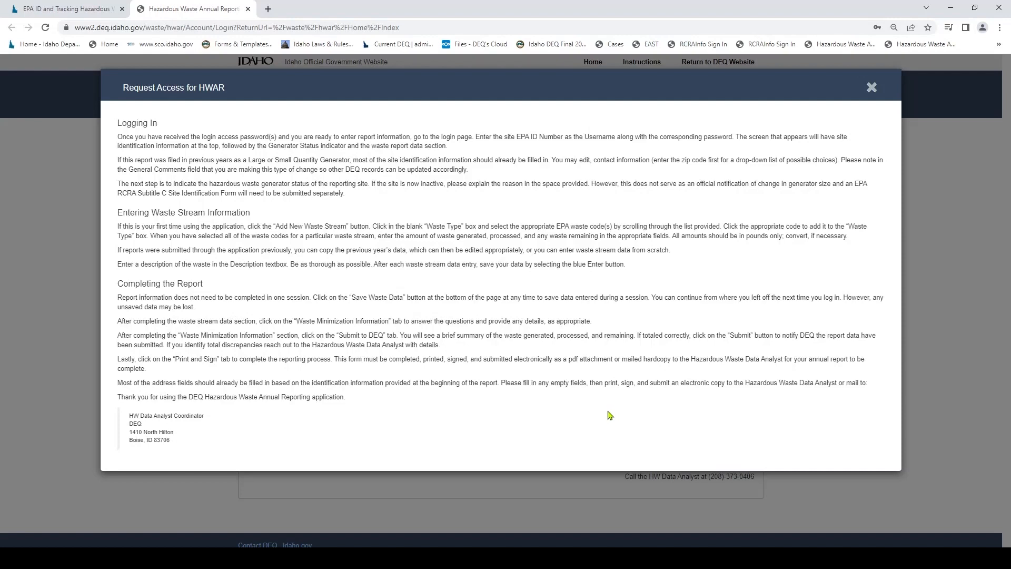
{"action": "key", "text": "Escape"}
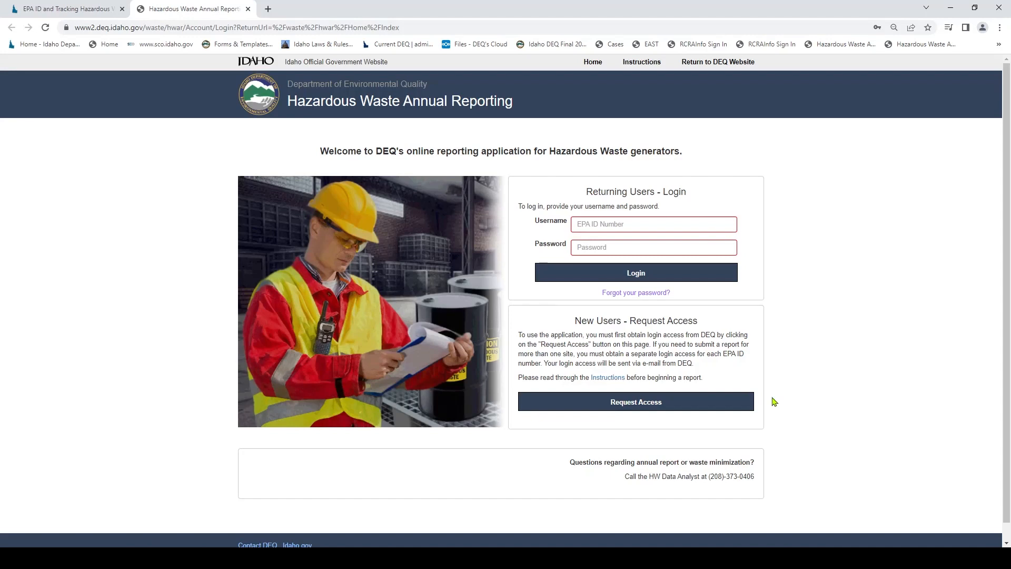
{"action": "left_click", "coordinate": [643, 402]}
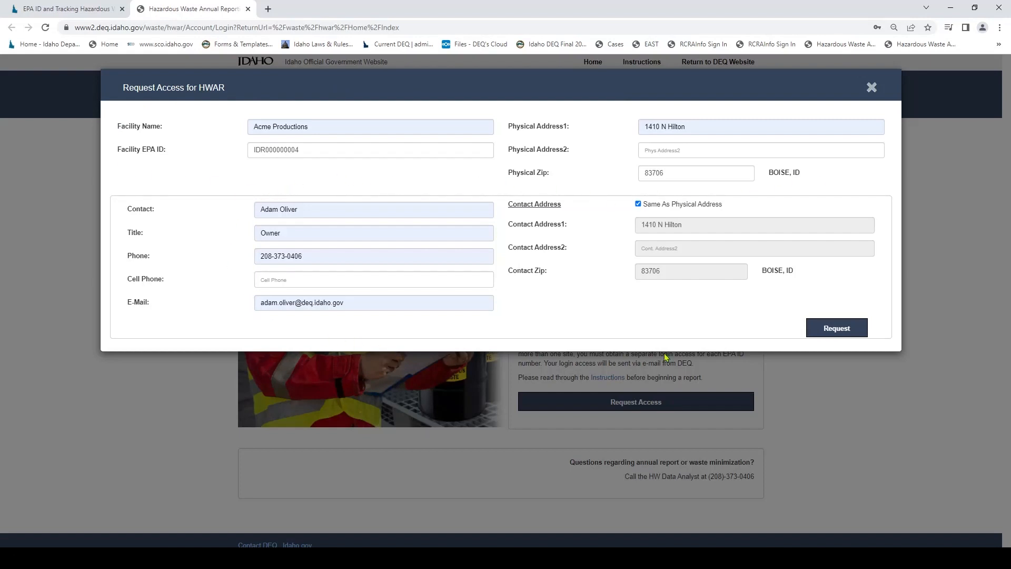
{"action": "left_click", "coordinate": [832, 330]}
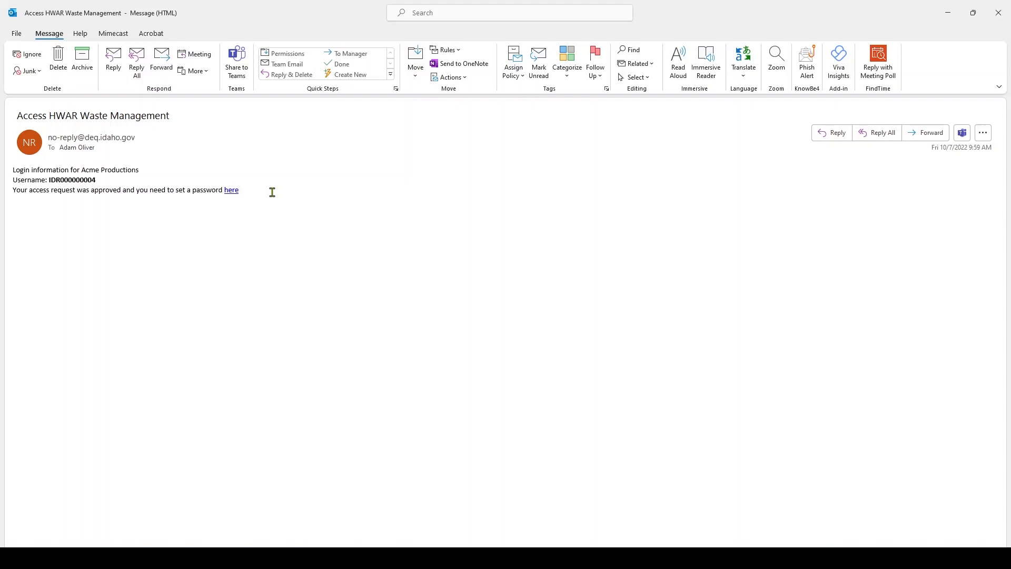
Follow the link in the approval e-mail, create the account's new password with its confirmation, and return to the login page.
{"action": "left_click", "coordinate": [230, 192]}
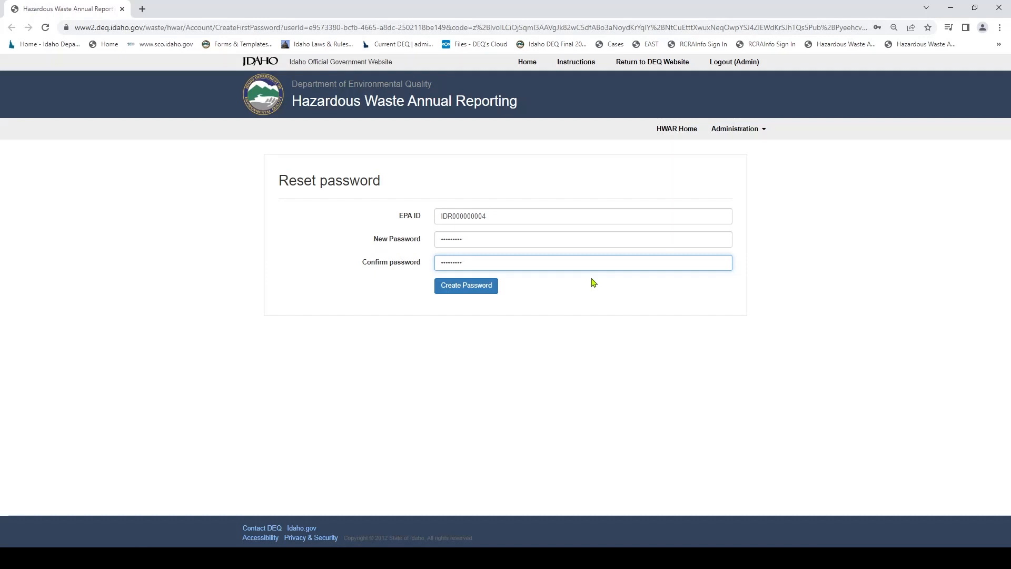
{"action": "left_click", "coordinate": [475, 287]}
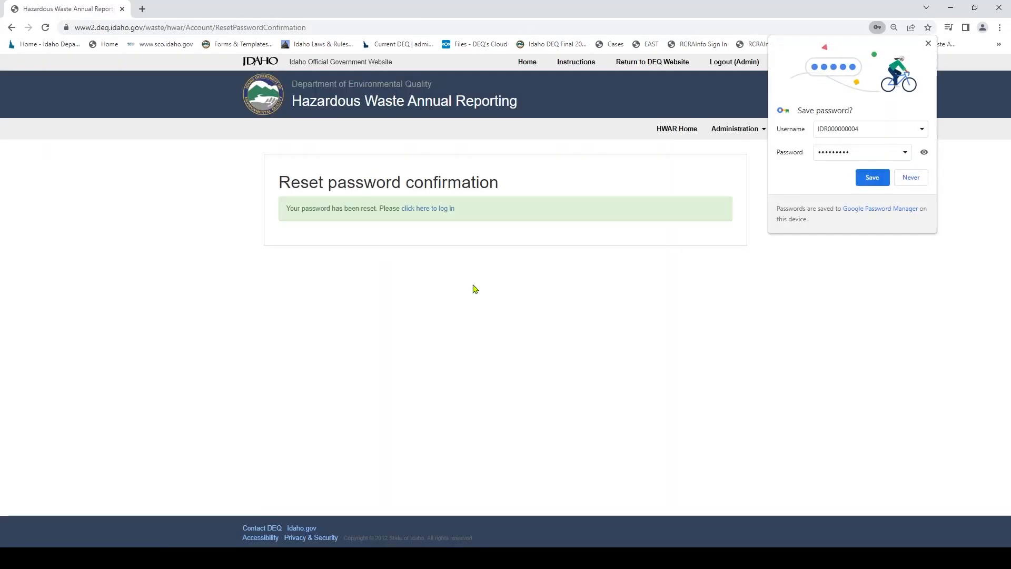
{"action": "left_click", "coordinate": [473, 285]}
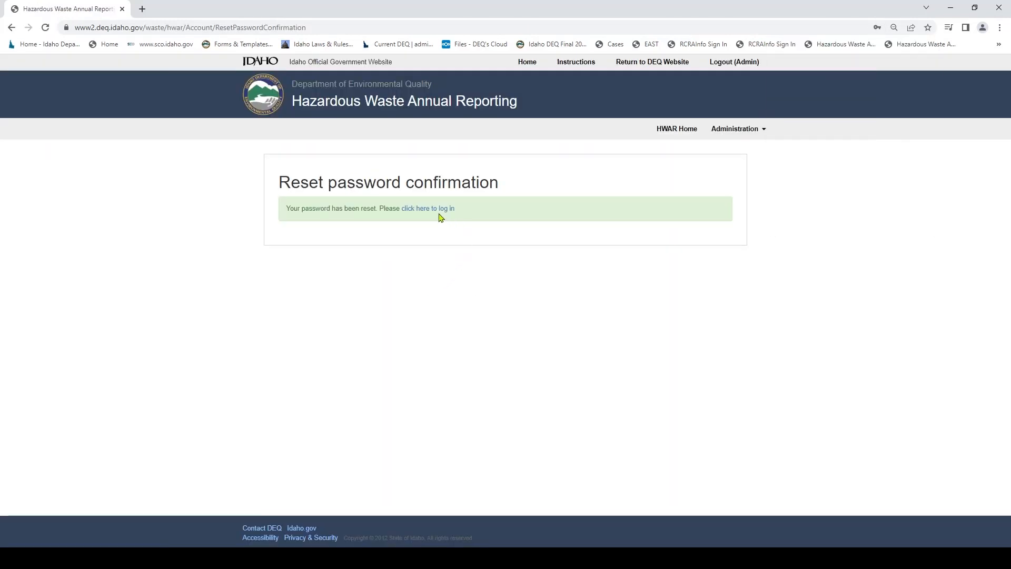
{"action": "left_click", "coordinate": [433, 210]}
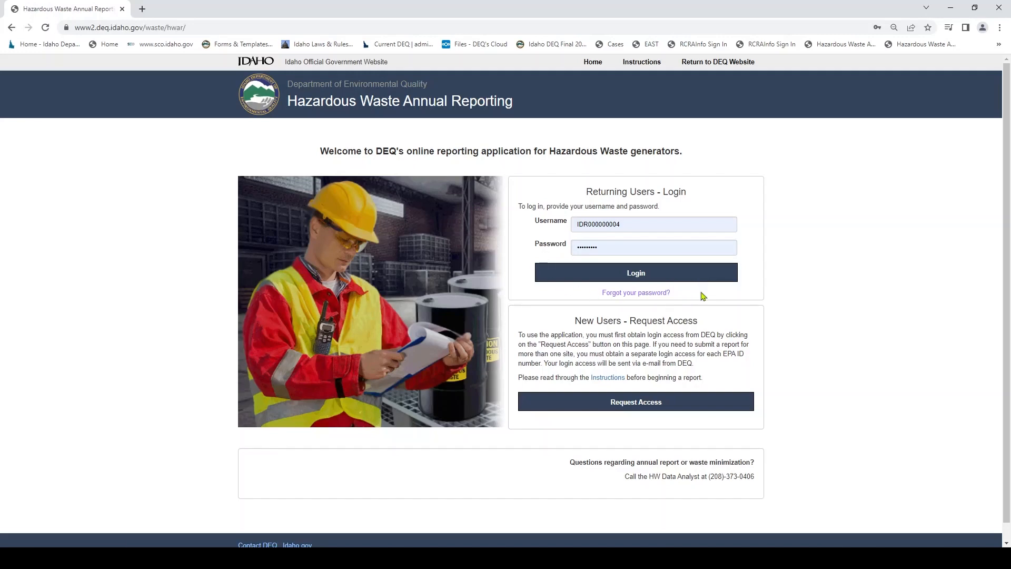
Recover the forgotten password through the e-mailed link and log in with the EPA ID username and account password.
{"action": "left_click", "coordinate": [648, 294]}
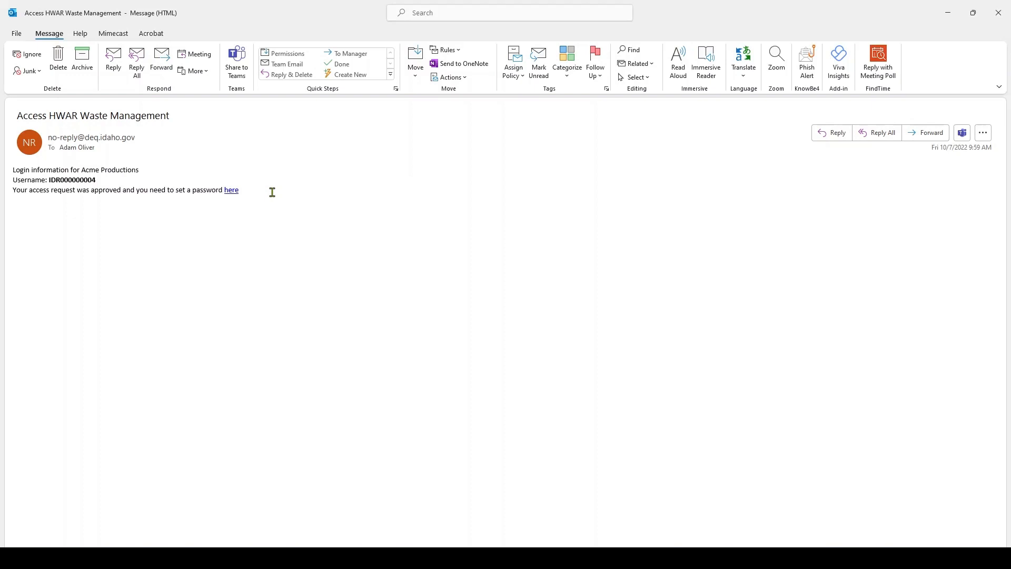
{"action": "left_click", "coordinate": [231, 190]}
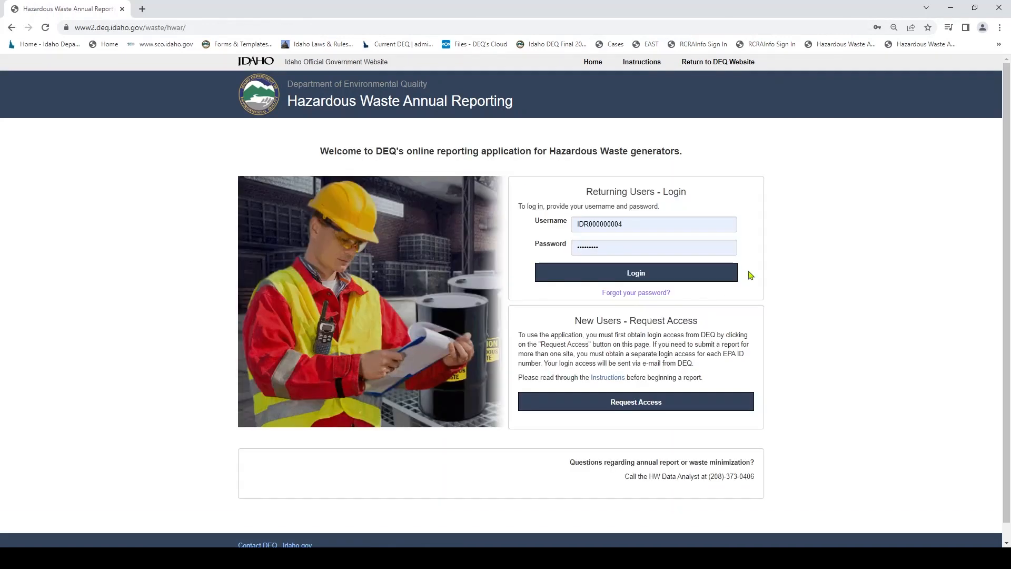
{"action": "left_click", "coordinate": [687, 278]}
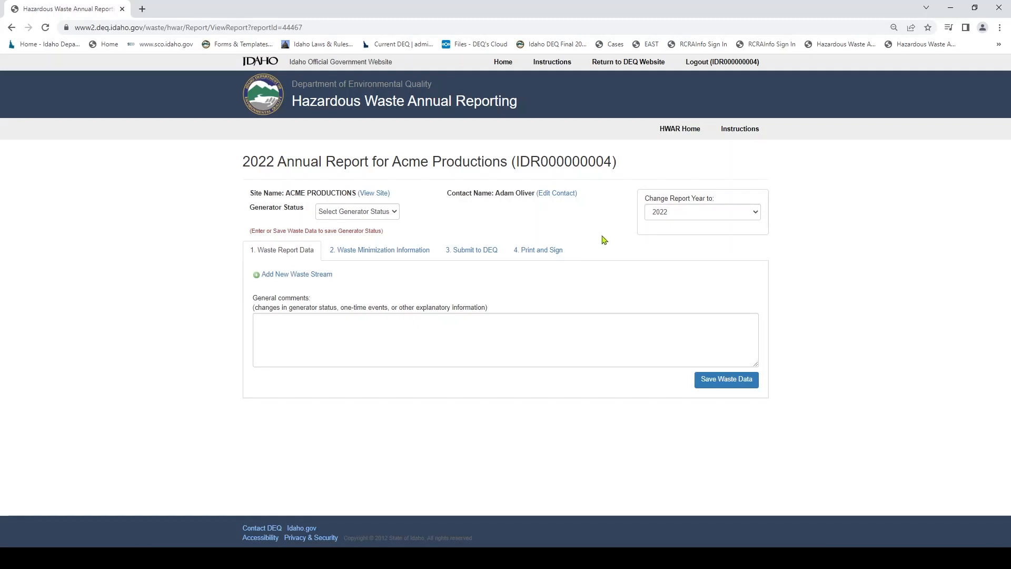
Add a new waste stream with waste type D001-Ignitable Waste and set the generator status to SQG.
{"action": "left_click", "coordinate": [316, 276]}
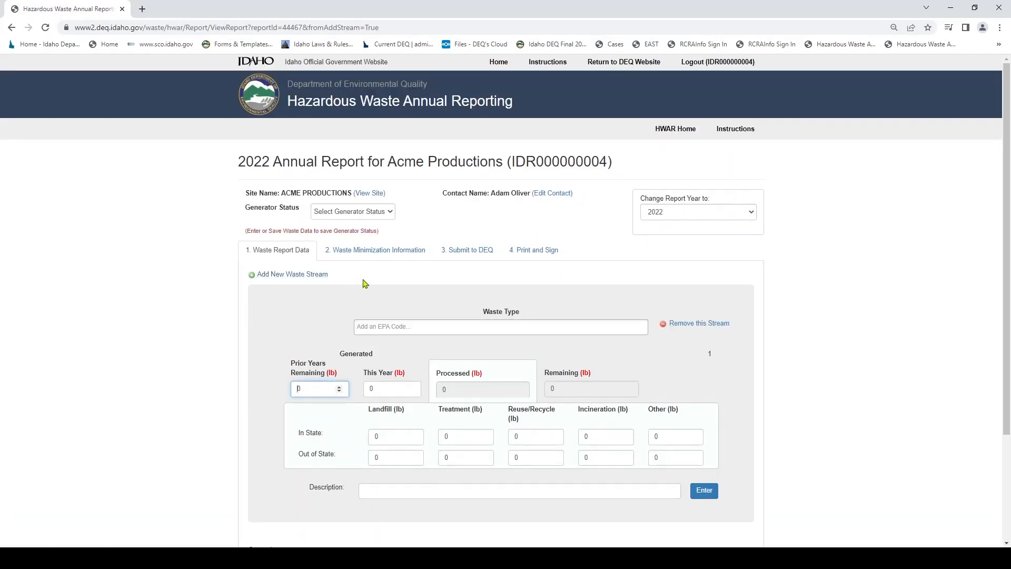
{"action": "left_click", "coordinate": [346, 215]}
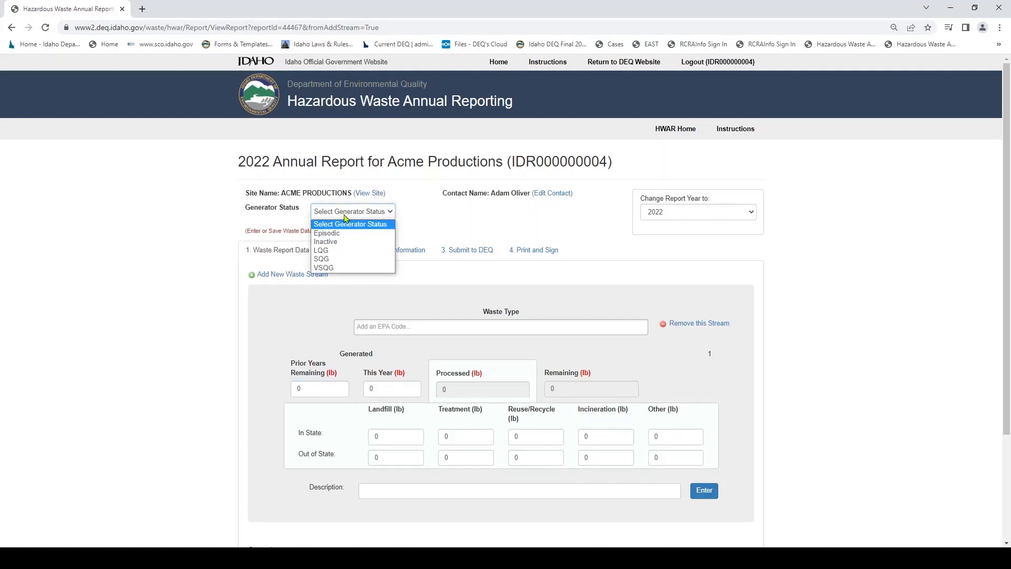
{"action": "left_click", "coordinate": [340, 259]}
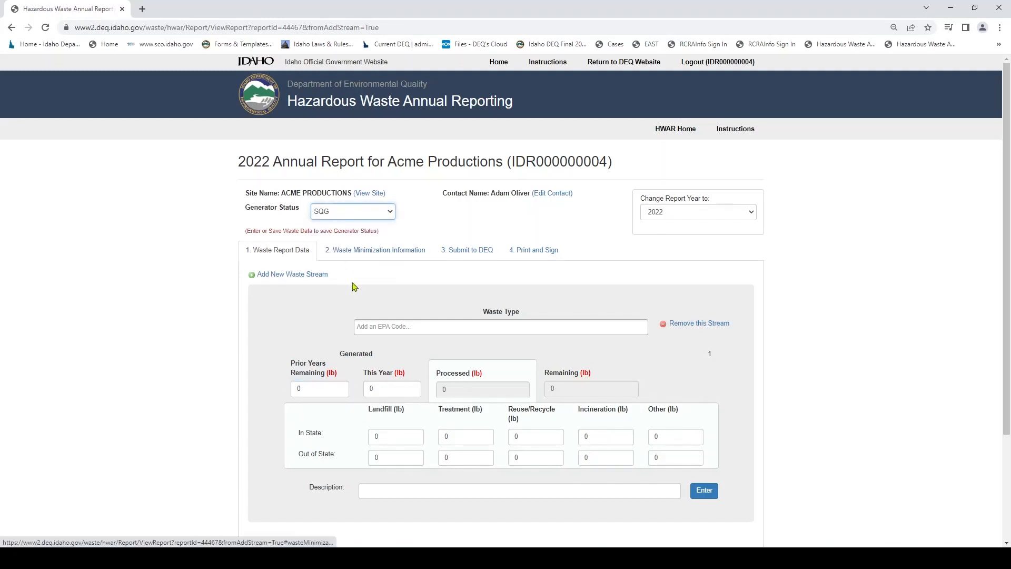
{"action": "left_click", "coordinate": [396, 325]}
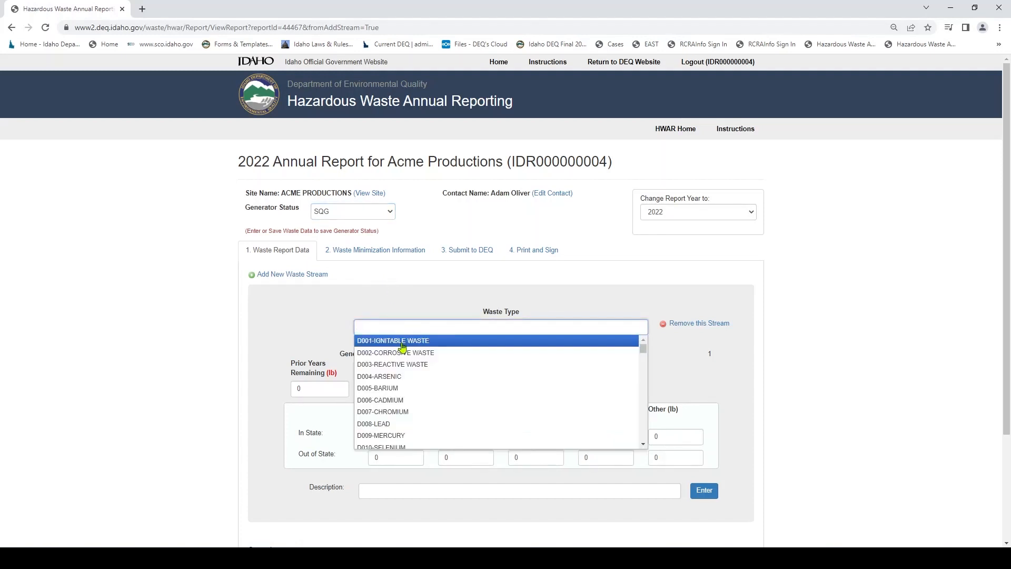
{"action": "left_click", "coordinate": [403, 342]}
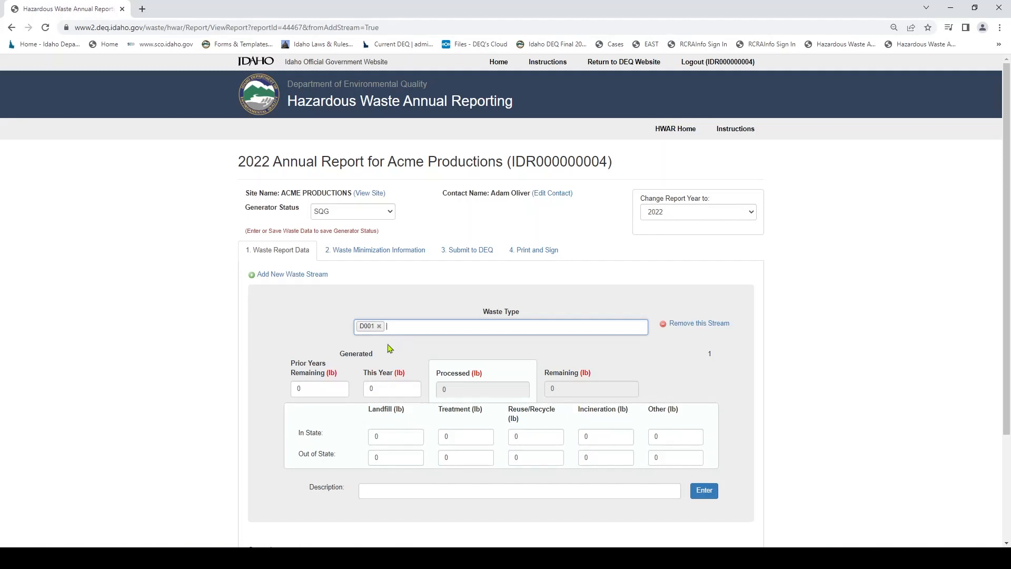
Set the D001 stream's prior years remaining to 1000 lb and this year's generated amount to 25000 lb.
{"action": "left_click", "coordinate": [317, 390]}
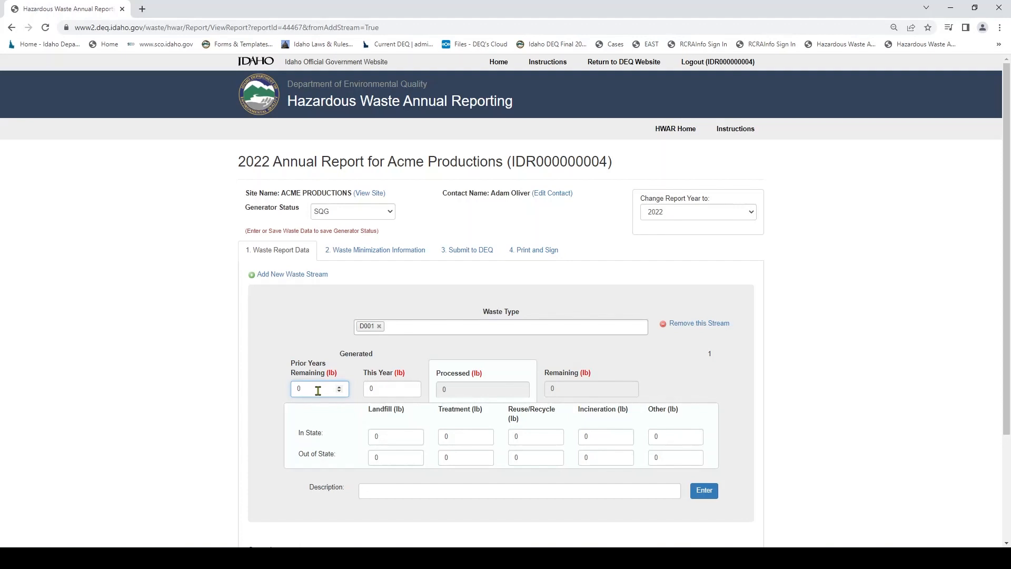
{"action": "key", "text": "BackSpace"}
{"action": "type", "text": "1000"}
{"action": "left_click", "coordinate": [383, 387]}
{"action": "key", "text": "BackSpace"}
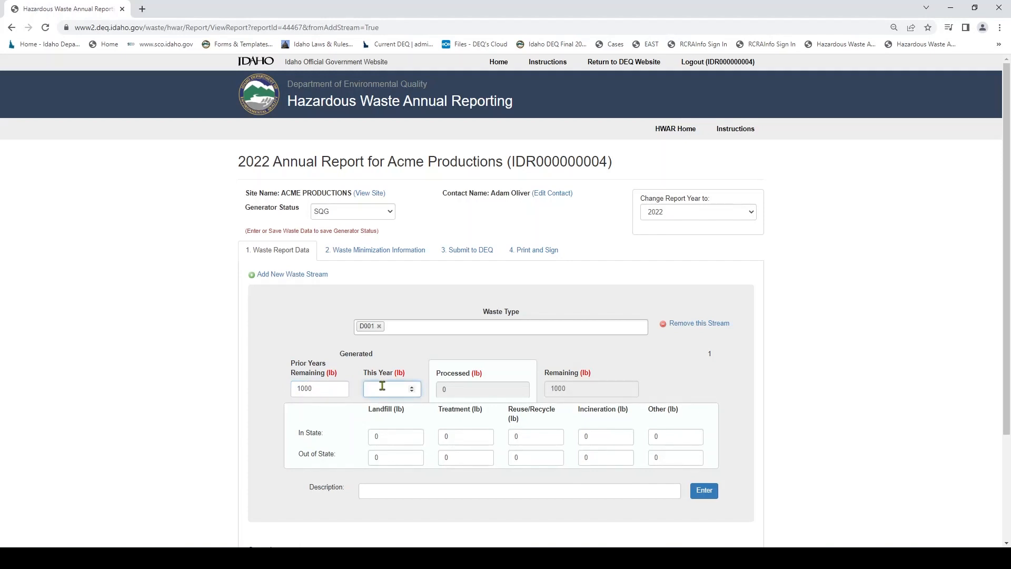
{"action": "type", "text": "25000"}
{"action": "left_click", "coordinate": [404, 358]}
Enter the in-state processed amounts for D001: 5500 lb treatment, 10000 lb reuse/recycle and 10500 lb other.
{"action": "left_click", "coordinate": [451, 431]}
{"action": "type", "text": "550"}
{"action": "left_click", "coordinate": [525, 438]}
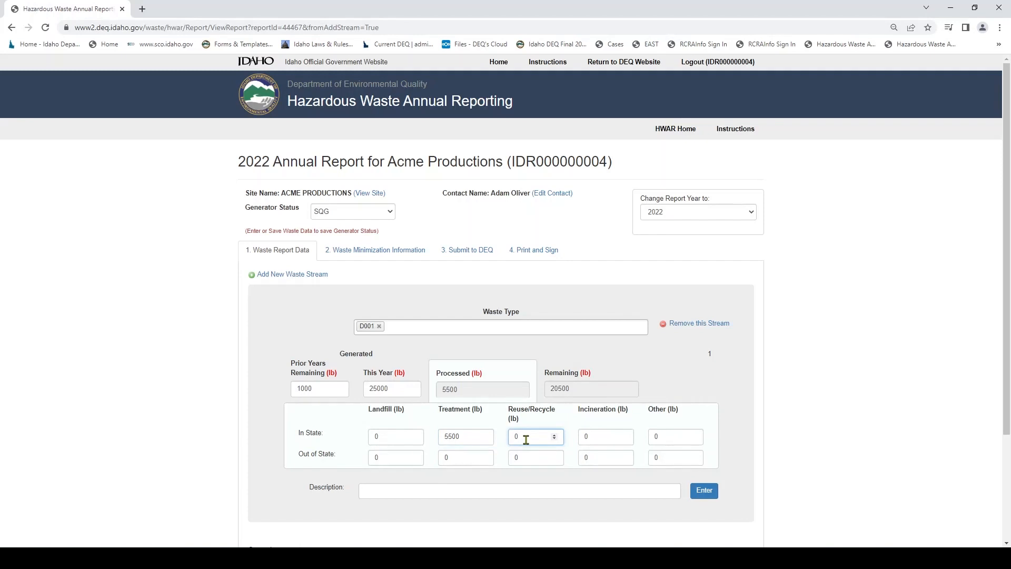
{"action": "key", "text": "BackSpace"}
{"action": "type", "text": "10000"}
{"action": "left_click", "coordinate": [665, 438]}
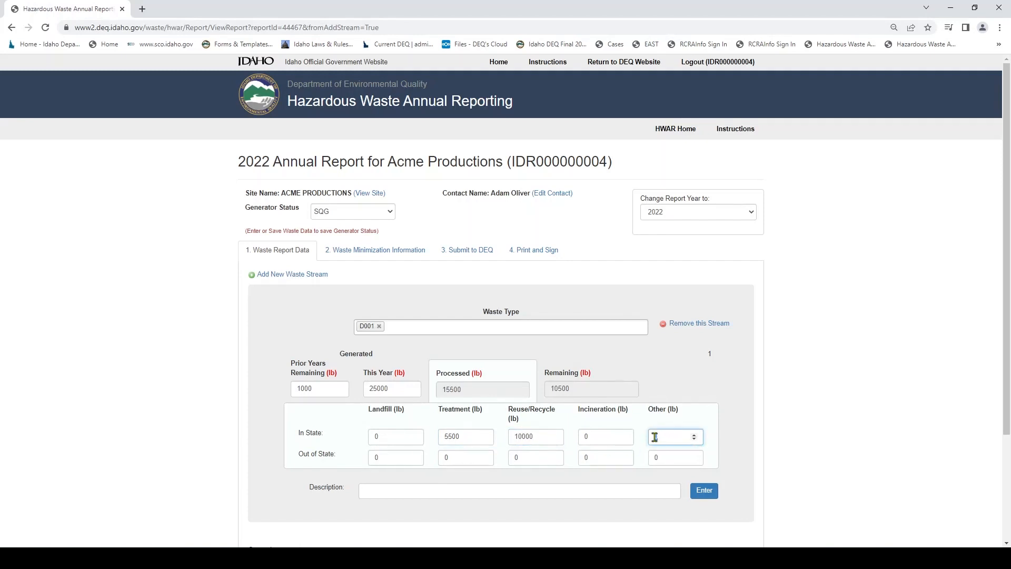
{"action": "type", "text": "105000"}
{"action": "key", "text": "BackSpace"}
{"action": "left_click", "coordinate": [703, 491]}
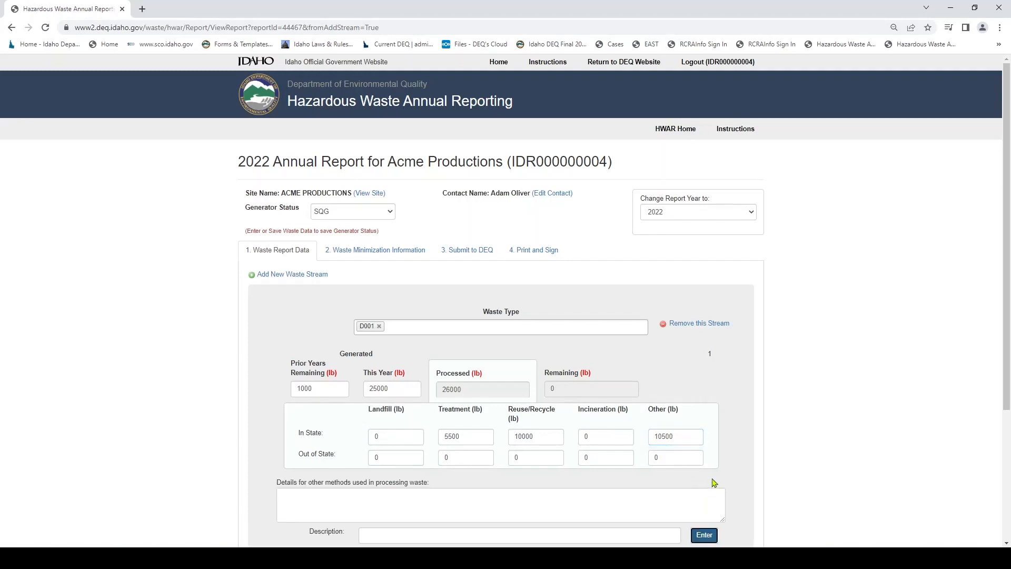
Enter "Fuel blending" as the details for other methods used in processing the D001 waste.
{"action": "scroll", "coordinate": [735, 462], "scroll_direction": "down", "scroll_amount": 1}
{"action": "scroll", "coordinate": [735, 461], "scroll_direction": "down", "scroll_amount": 1}
{"action": "left_click", "coordinate": [358, 443]}
{"action": "type", "text": "Fuel blending"}
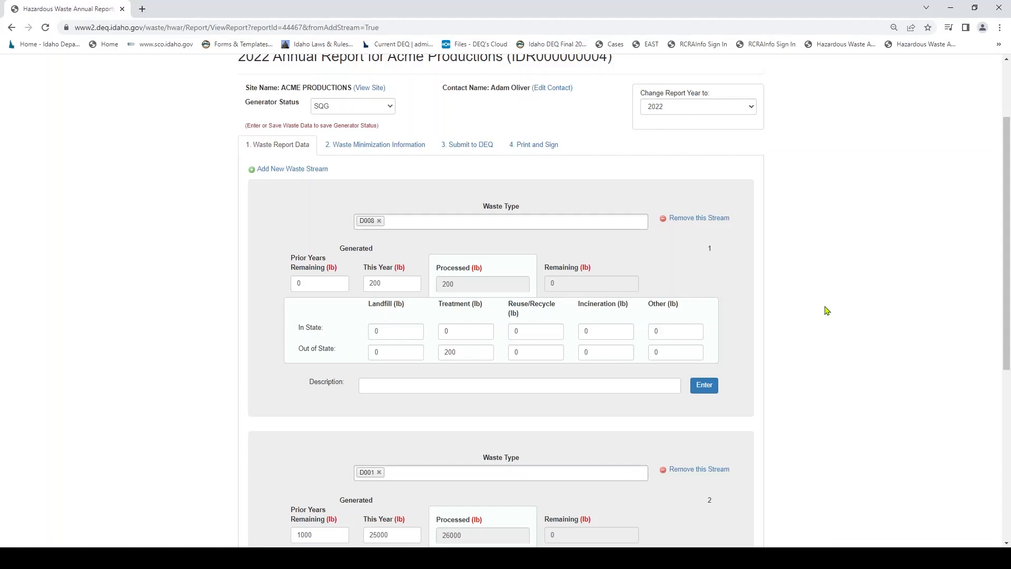
Try to save the waste data for the D008 and D001 streams without a description for D008.
{"action": "scroll", "coordinate": [826, 310], "scroll_direction": "down", "scroll_amount": 6}
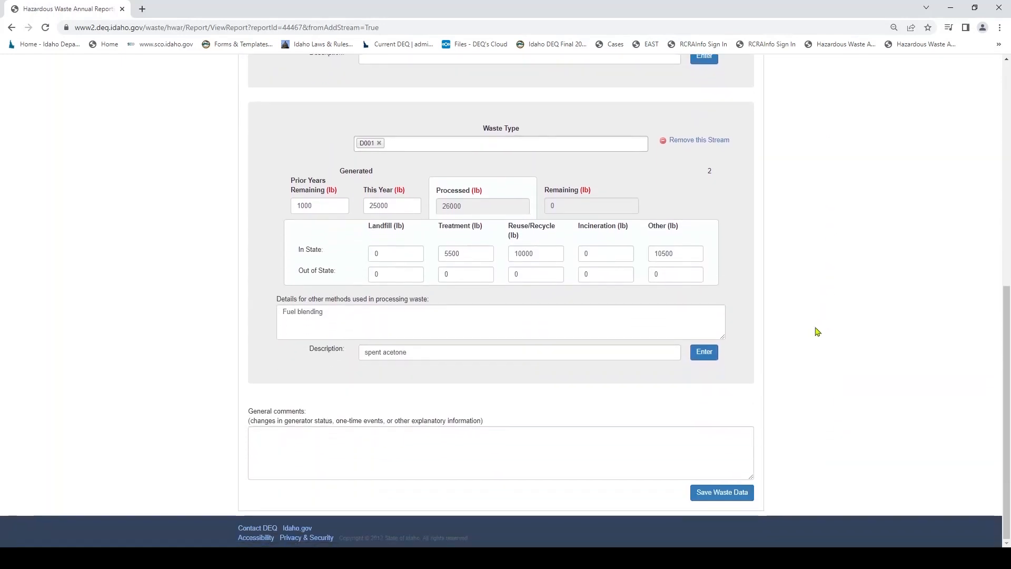
{"action": "left_click", "coordinate": [727, 498]}
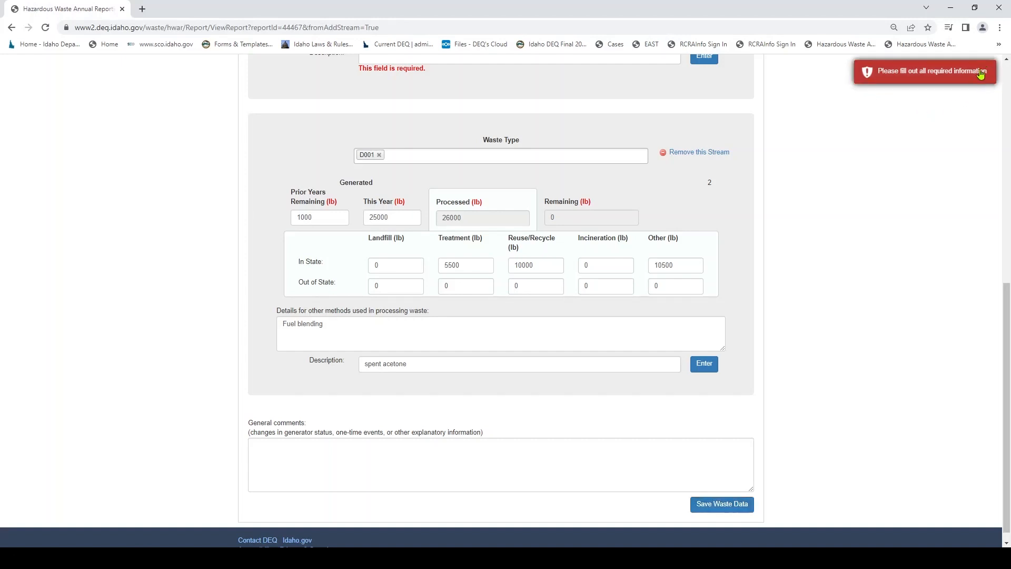
{"action": "scroll", "coordinate": [806, 135], "scroll_direction": "up", "scroll_amount": 3}
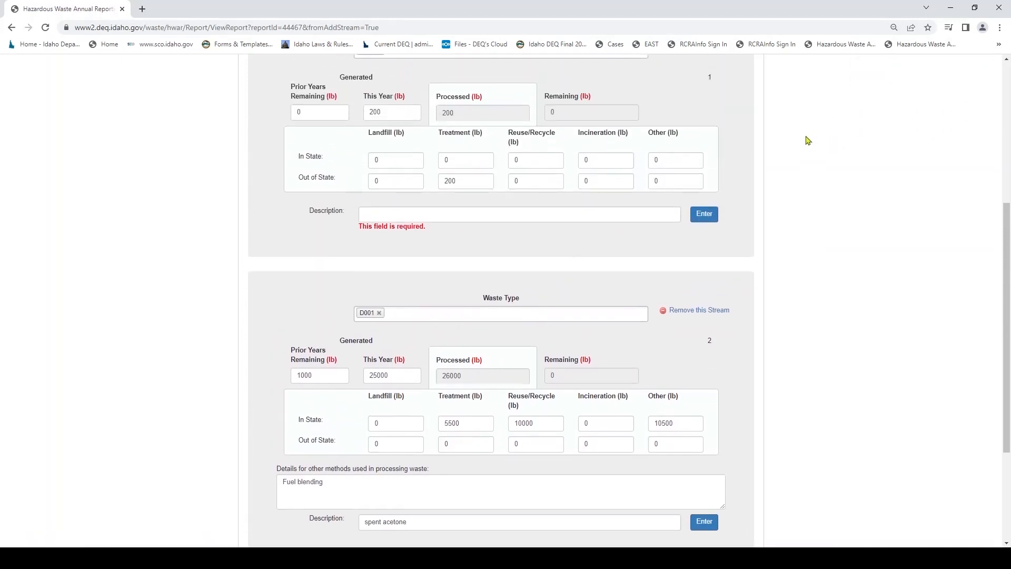
Describe the D001 waste stream as "spent acetone" and save its entry.
{"action": "scroll", "coordinate": [808, 140], "scroll_direction": "up", "scroll_amount": 2}
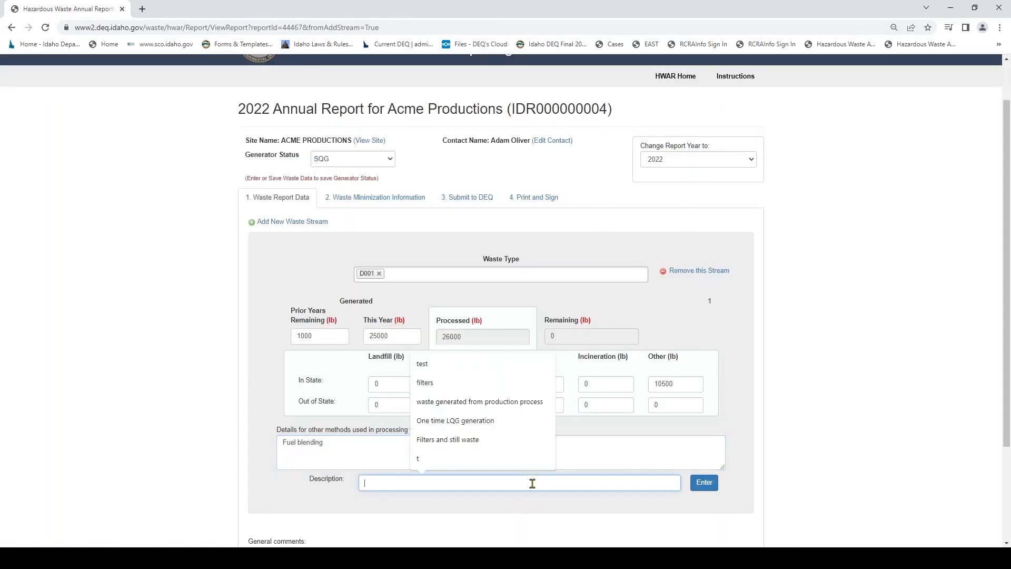
{"action": "type", "text": "spent"}
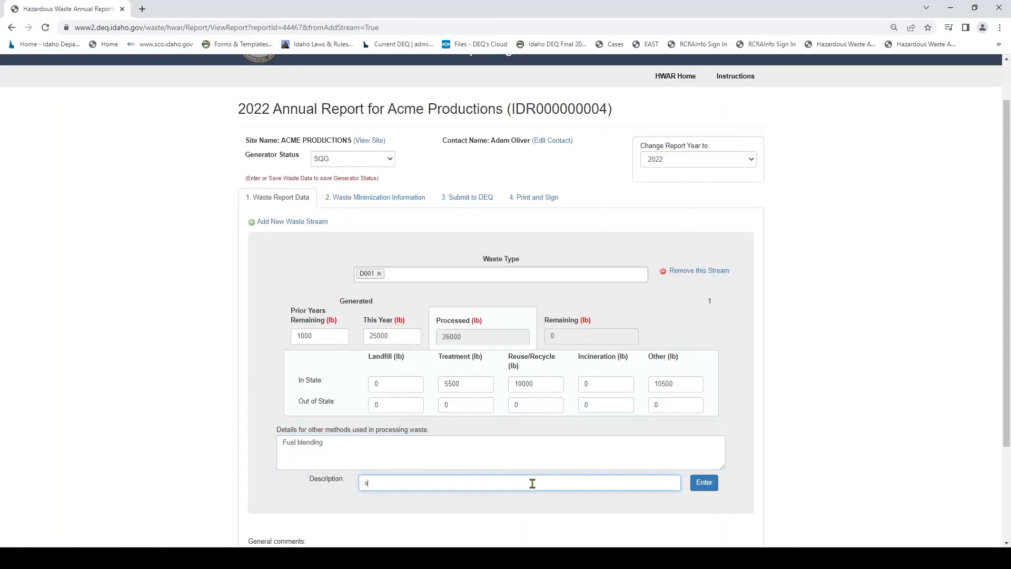
{"action": "type", "text": " acetone"}
{"action": "type", "text": "e"}
{"action": "left_click", "coordinate": [703, 483]}
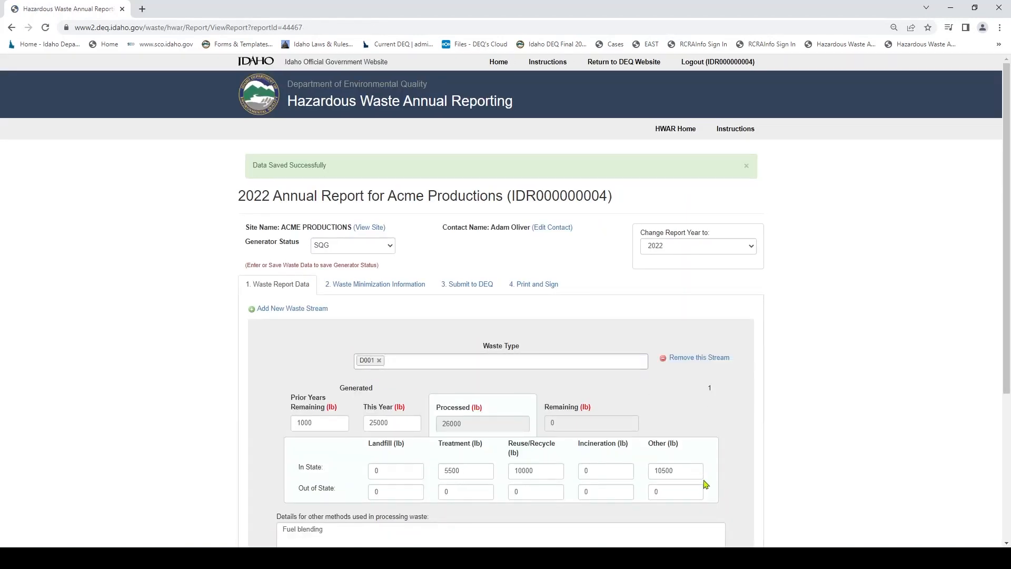
{"action": "scroll", "coordinate": [794, 417], "scroll_direction": "down", "scroll_amount": 2}
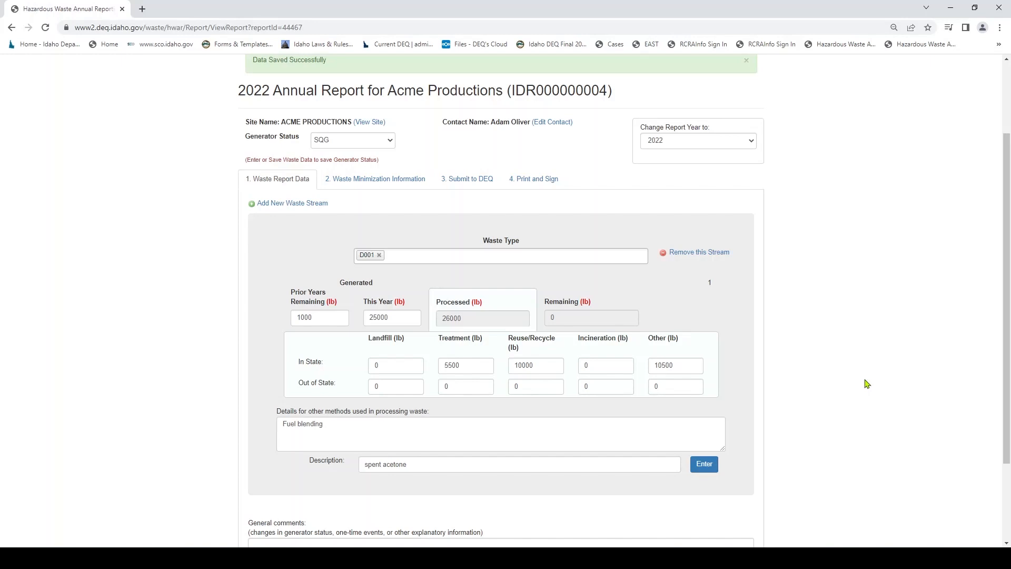
Save the waste data containing the D001 stream and return to the Waste Report Data section.
{"action": "scroll", "coordinate": [867, 384], "scroll_direction": "down", "scroll_amount": 2}
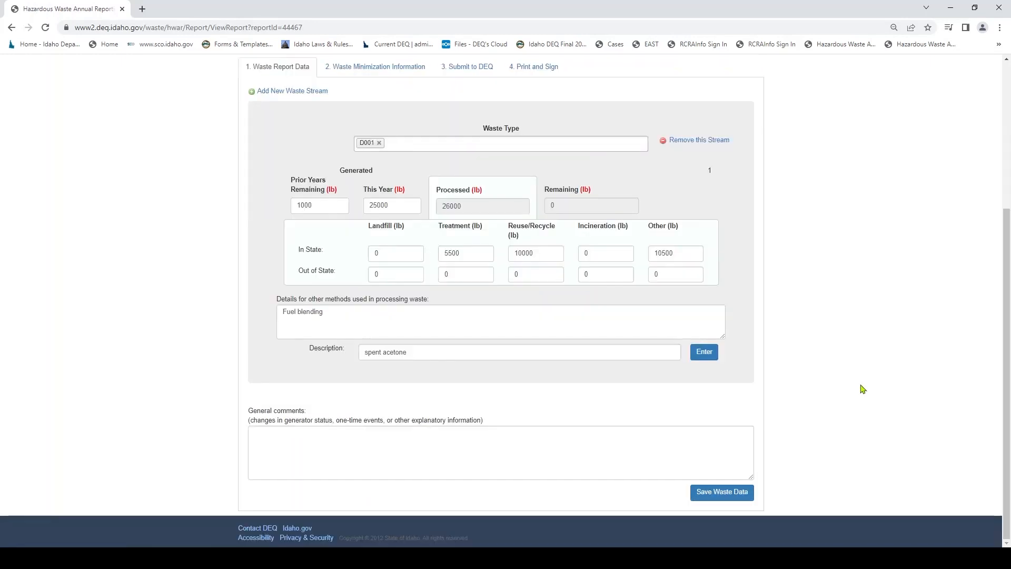
{"action": "left_click", "coordinate": [734, 493]}
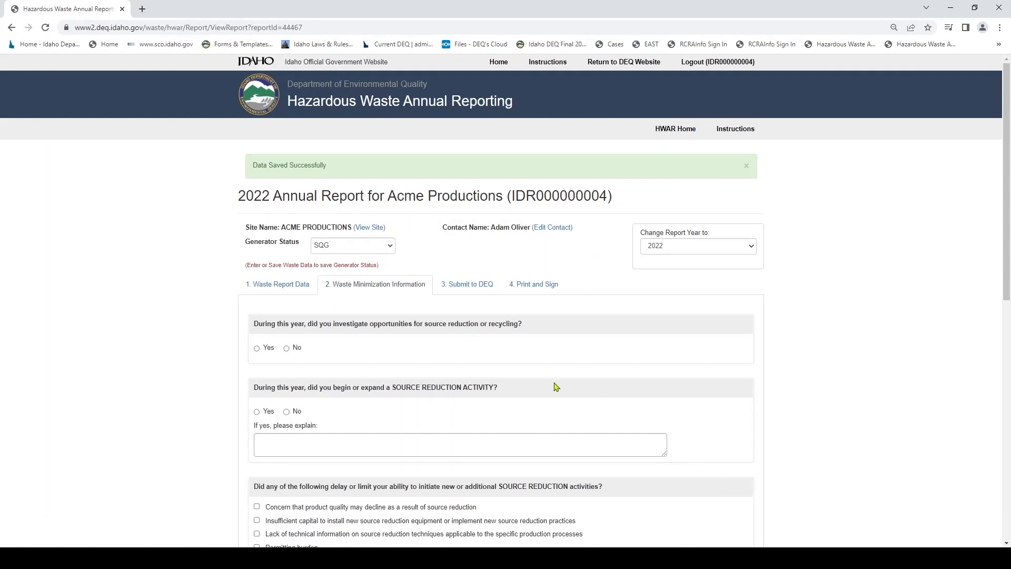
{"action": "left_click", "coordinate": [285, 285]}
{"action": "scroll", "coordinate": [849, 340], "scroll_direction": "down", "scroll_amount": 2}
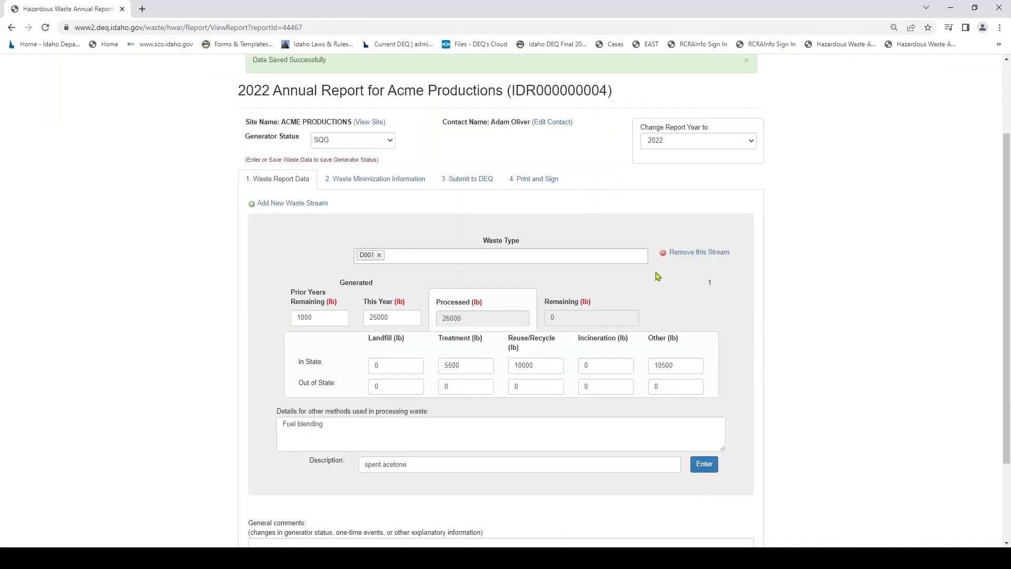
Add a new waste stream to the report and assign it the EPA waste code D008 (lead).
{"action": "left_click", "coordinate": [300, 208]}
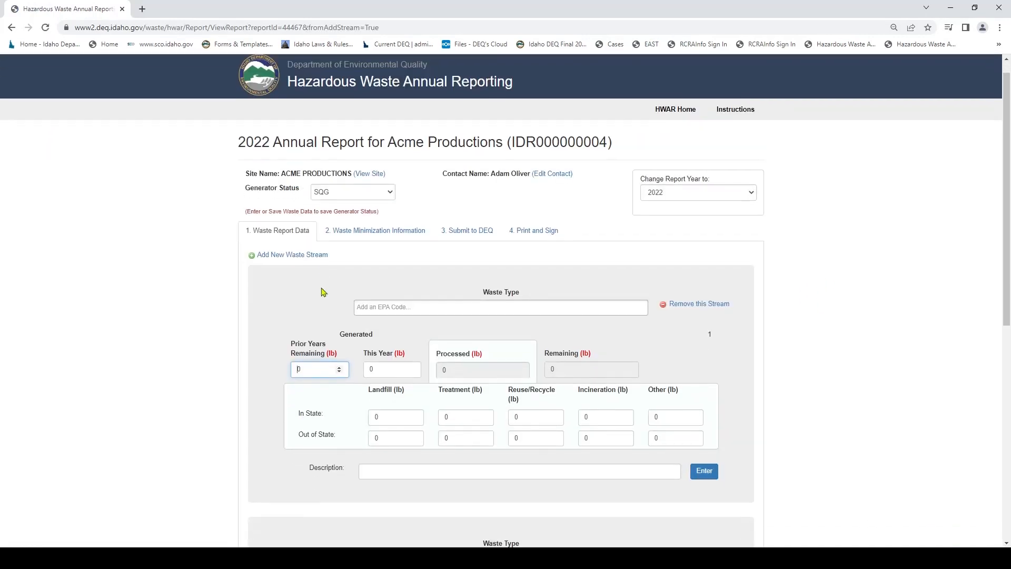
{"action": "scroll", "coordinate": [324, 292], "scroll_direction": "down", "scroll_amount": 2}
{"action": "left_click", "coordinate": [393, 222]}
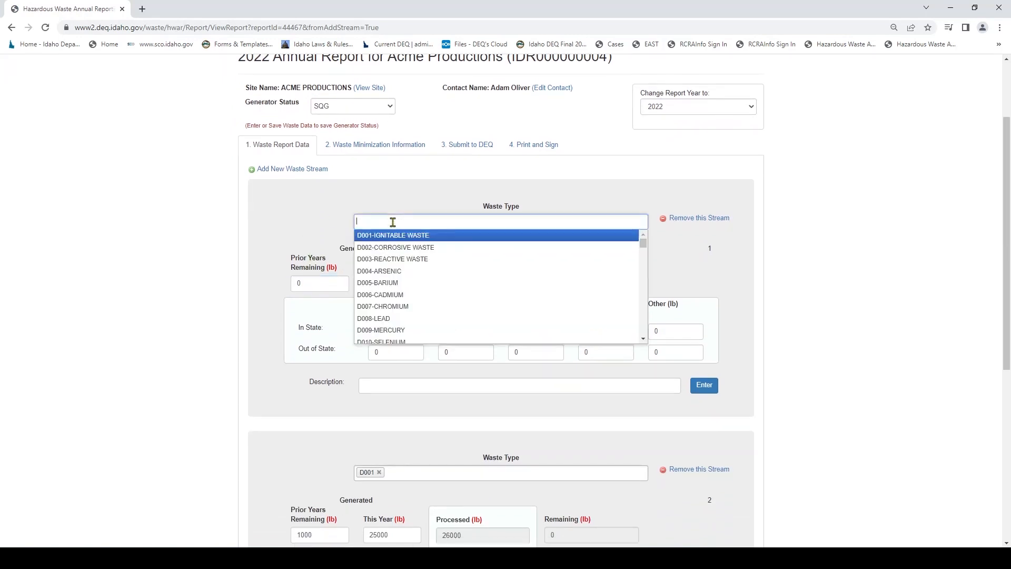
{"action": "left_click", "coordinate": [396, 319]}
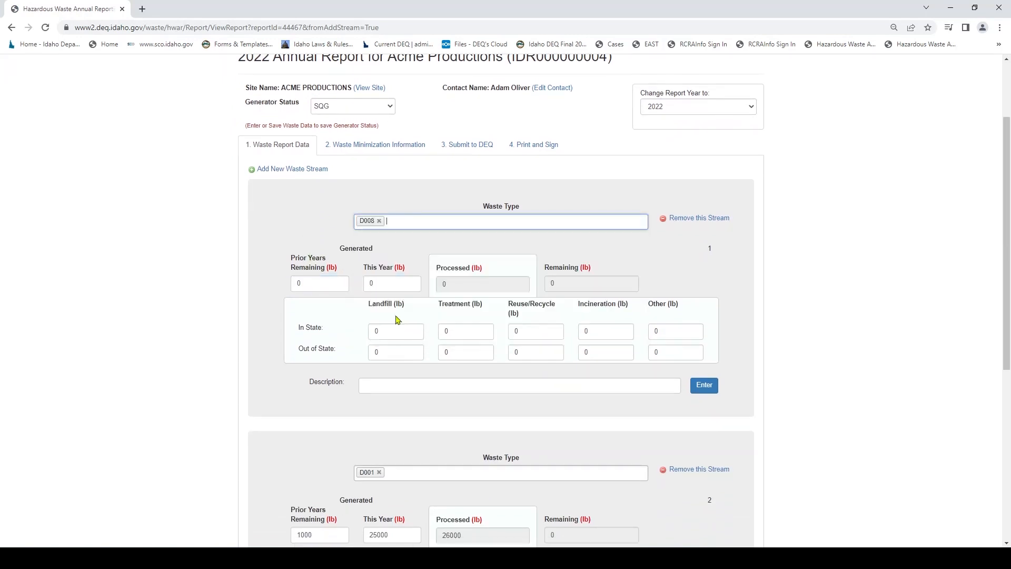
Enter 200 lb generated this year and 200 lb of out-of-state treatment for the D008 waste stream.
{"action": "left_click", "coordinate": [379, 283]}
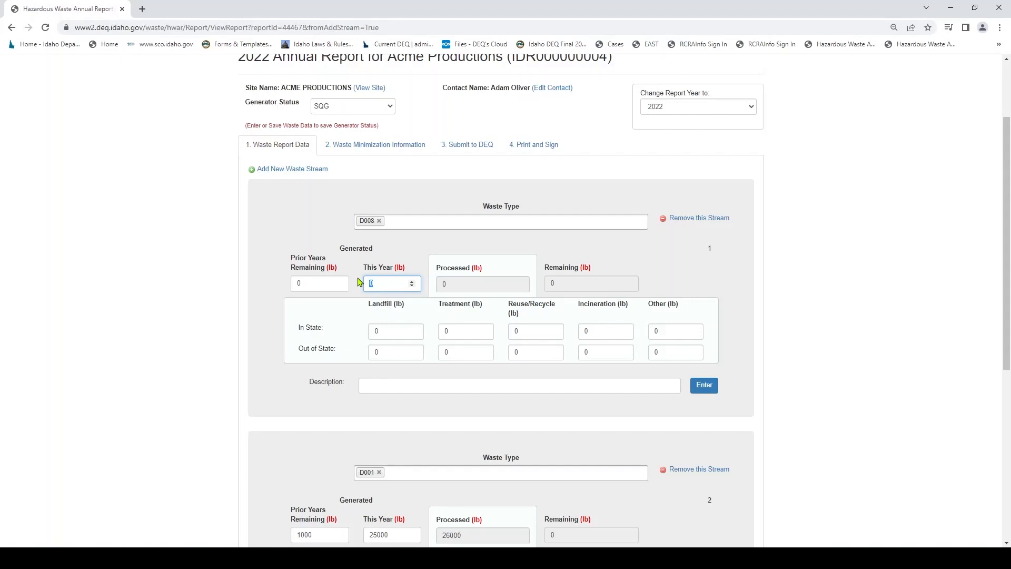
{"action": "type", "text": "200"}
{"action": "left_click", "coordinate": [454, 355]}
{"action": "type", "text": "200"}
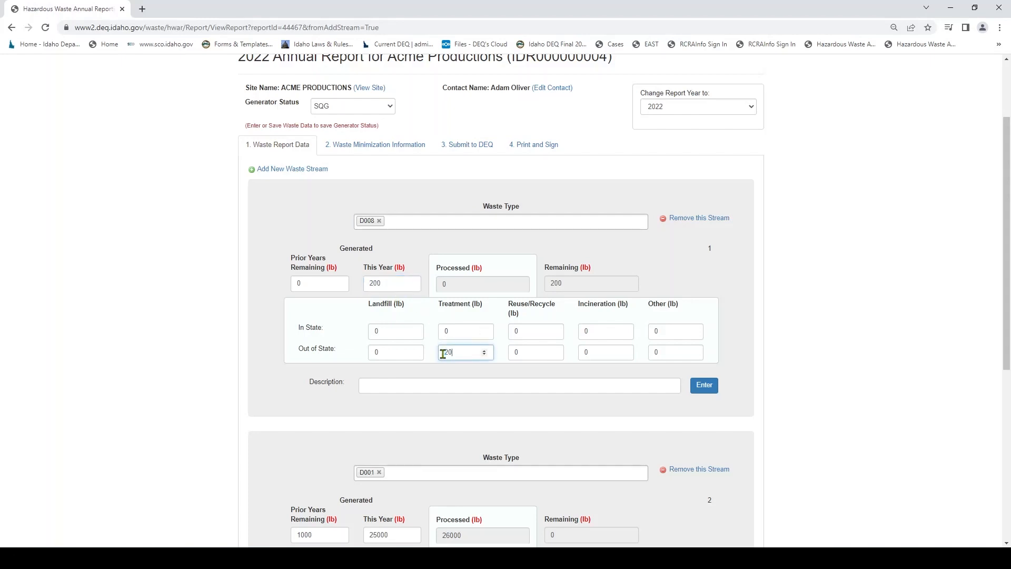
{"action": "left_click", "coordinate": [826, 308]}
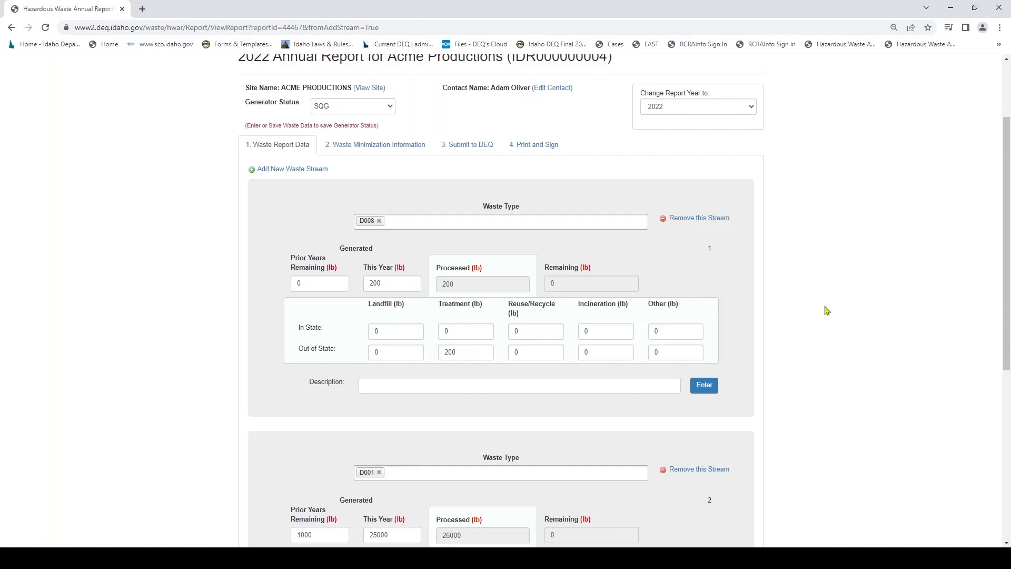
Try to save the waste data, and remove the blank waste stream that has no EPA code or description.
{"action": "scroll", "coordinate": [826, 311], "scroll_direction": "down", "scroll_amount": 6}
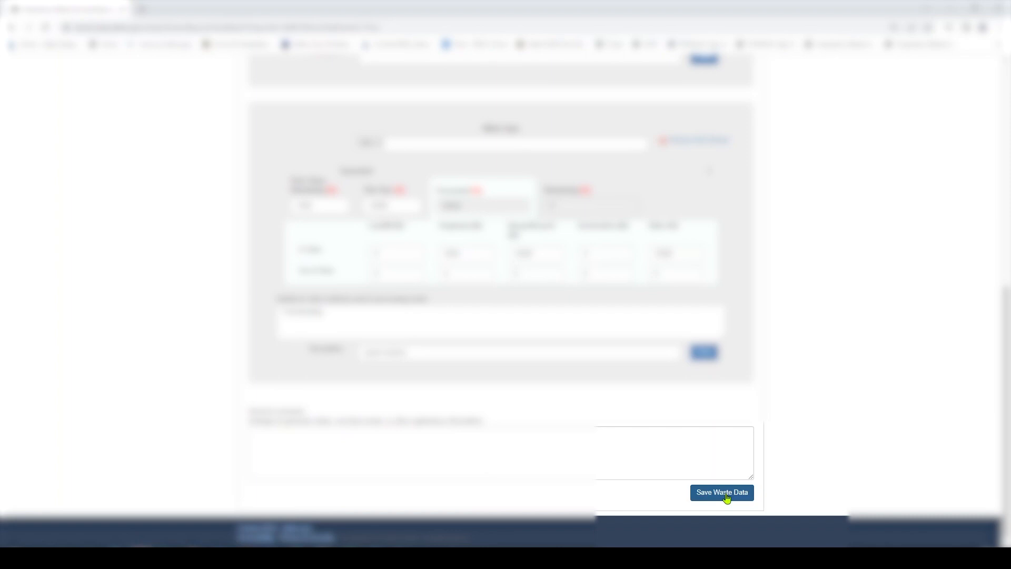
{"action": "left_click", "coordinate": [727, 498]}
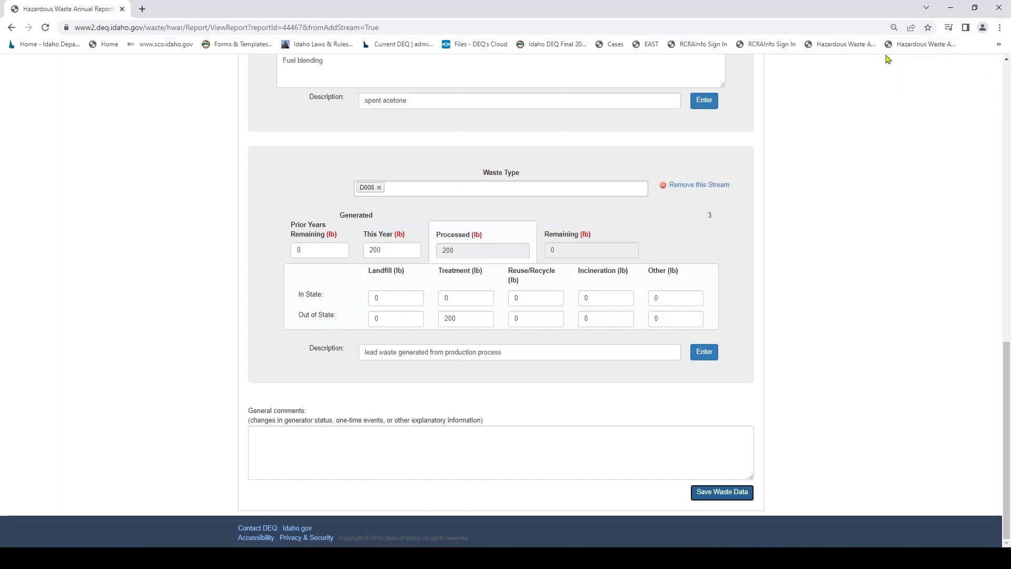
{"action": "scroll", "coordinate": [822, 185], "scroll_direction": "up", "scroll_amount": 10}
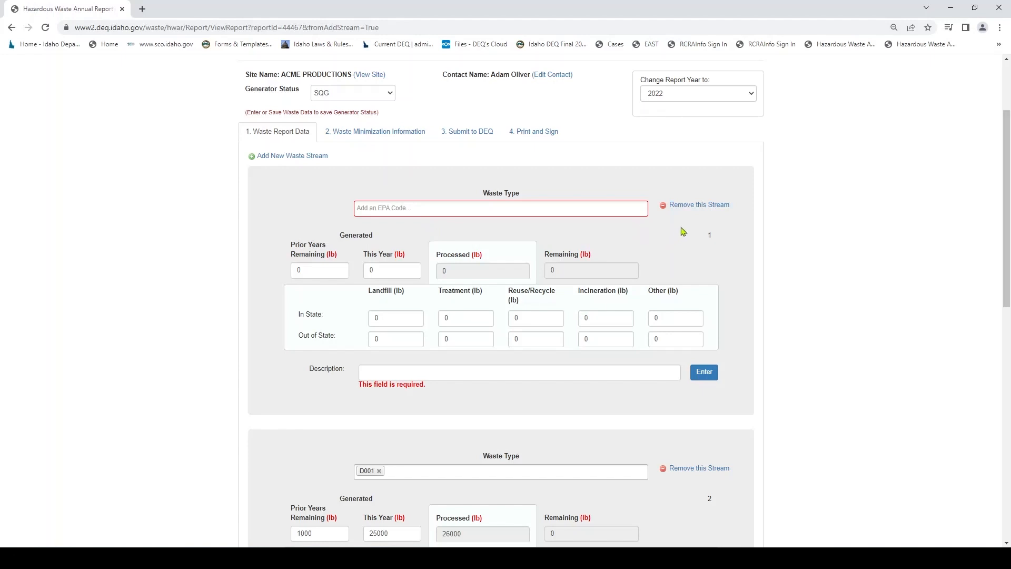
{"action": "left_click", "coordinate": [694, 204]}
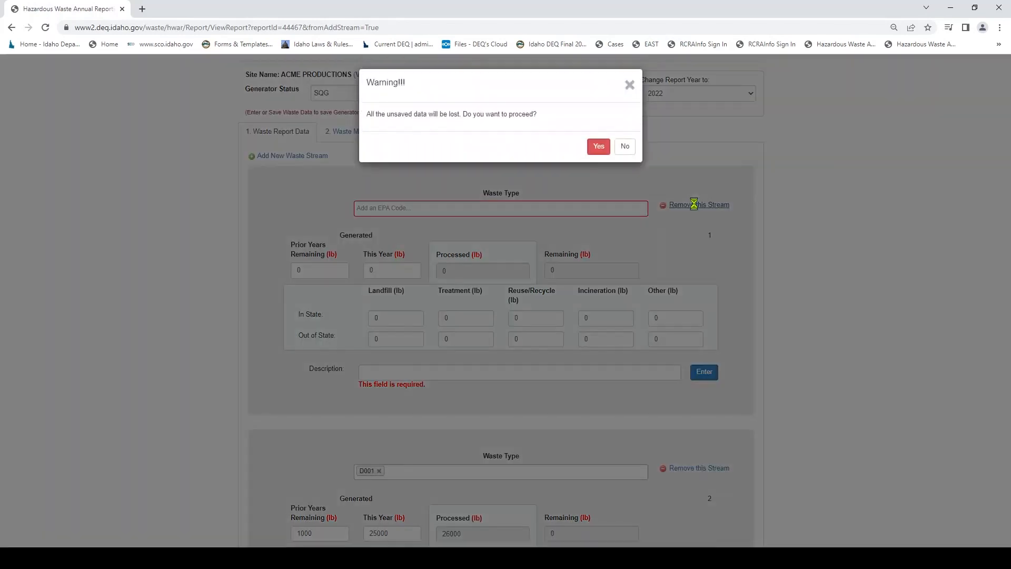
{"action": "key", "text": "Return"}
Save the waste data for the D001 and D008 streams.
{"action": "scroll", "coordinate": [836, 285], "scroll_direction": "down", "scroll_amount": 5}
{"action": "scroll", "coordinate": [838, 307], "scroll_direction": "down", "scroll_amount": 3}
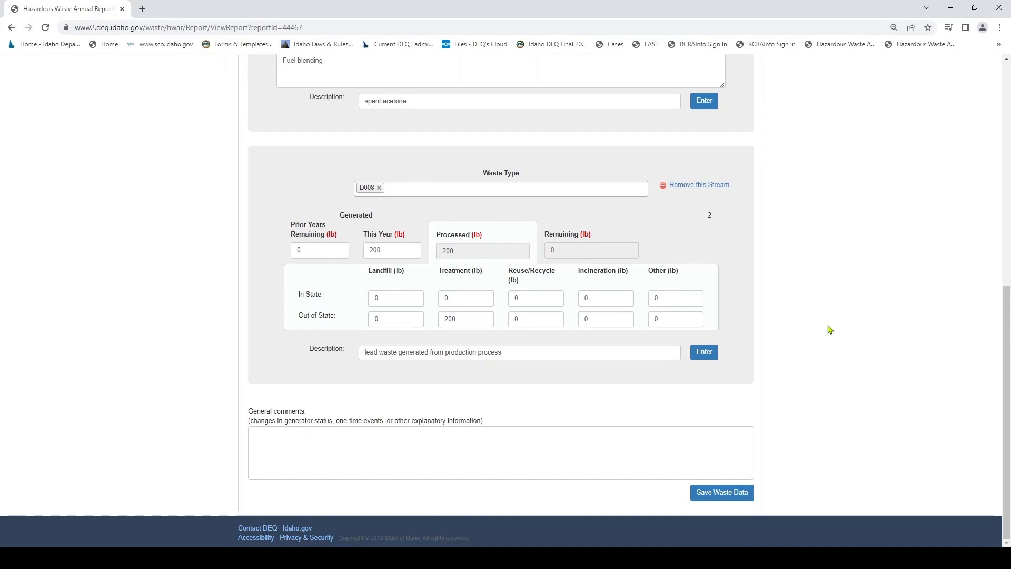
{"action": "left_click", "coordinate": [740, 494]}
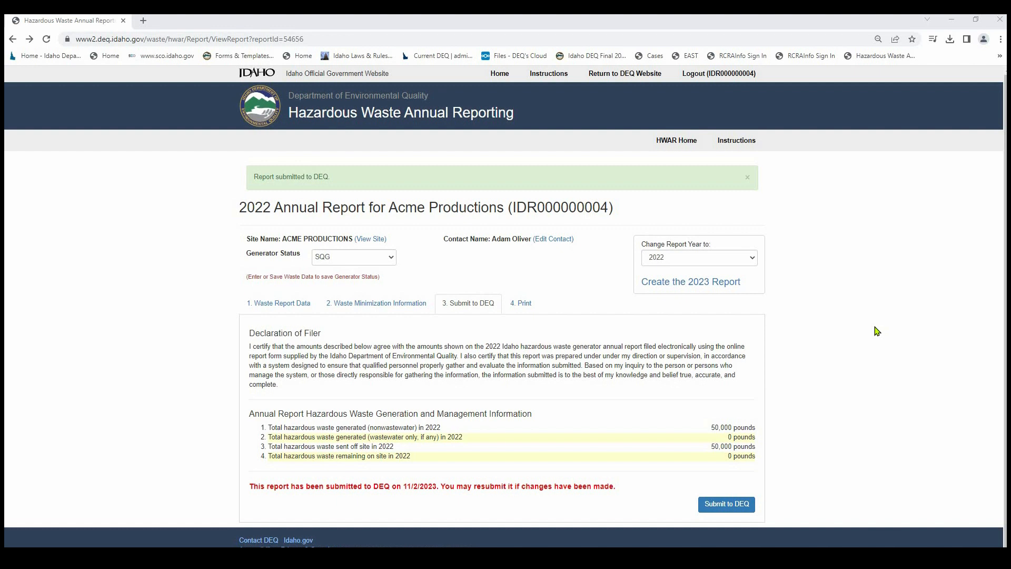
Submit the 2022 annual report to DEQ and open its printable copy for the records.
{"action": "left_click", "coordinate": [736, 507]}
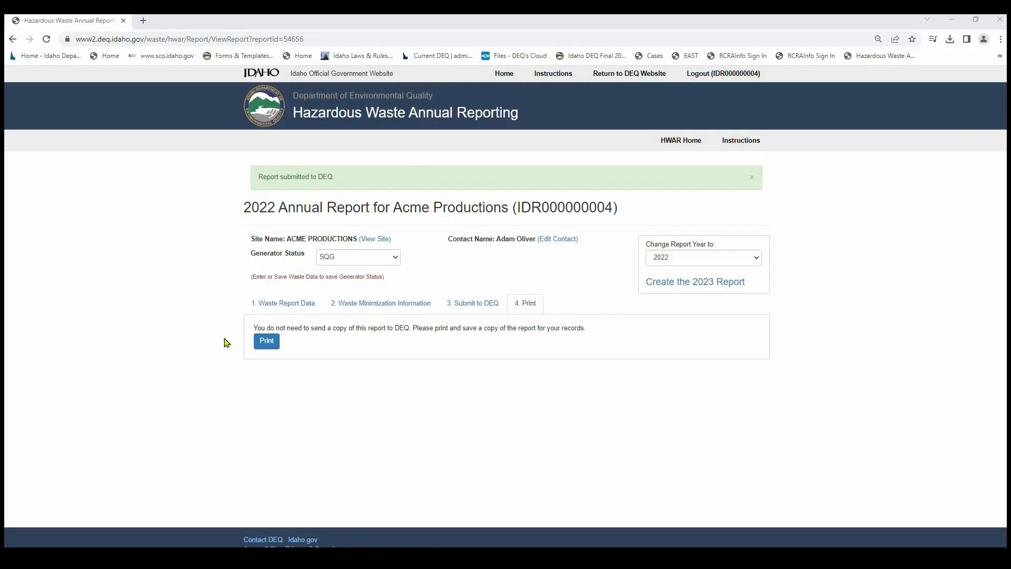
{"action": "left_click", "coordinate": [277, 344]}
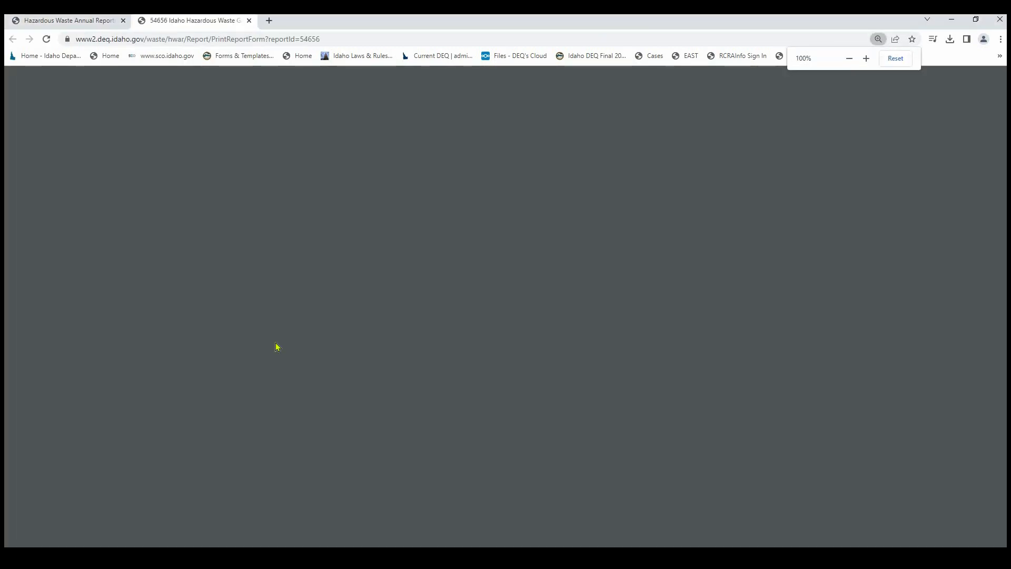